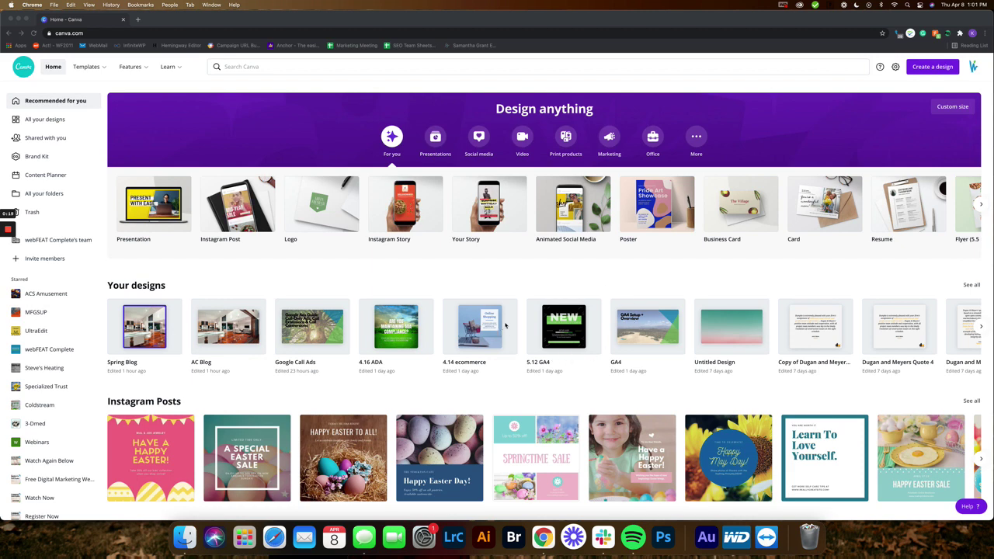
Look through the home page's template rows, from Instagram Posts and Facebook Posts down to Presentations and Infographics
scroll(506, 325, down, 1)
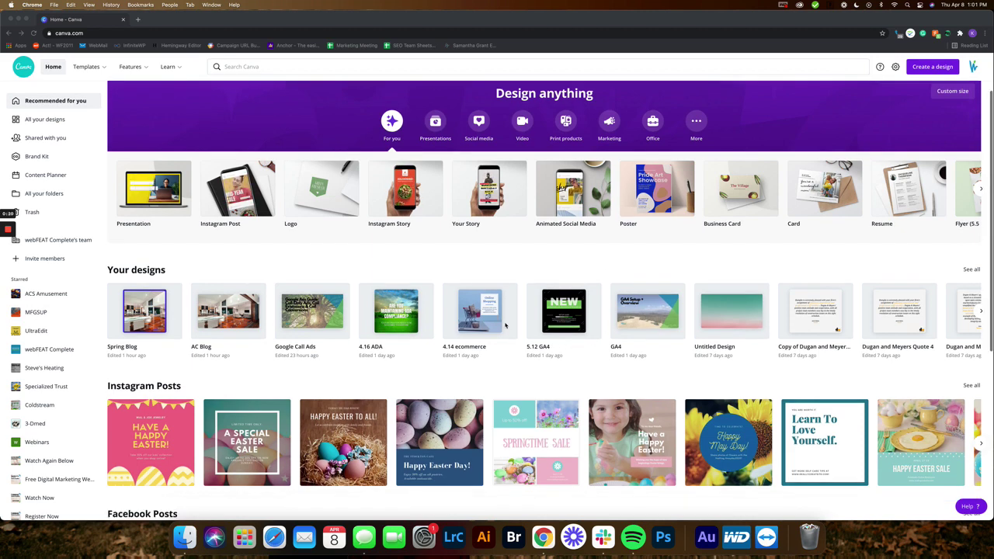
click(43, 118)
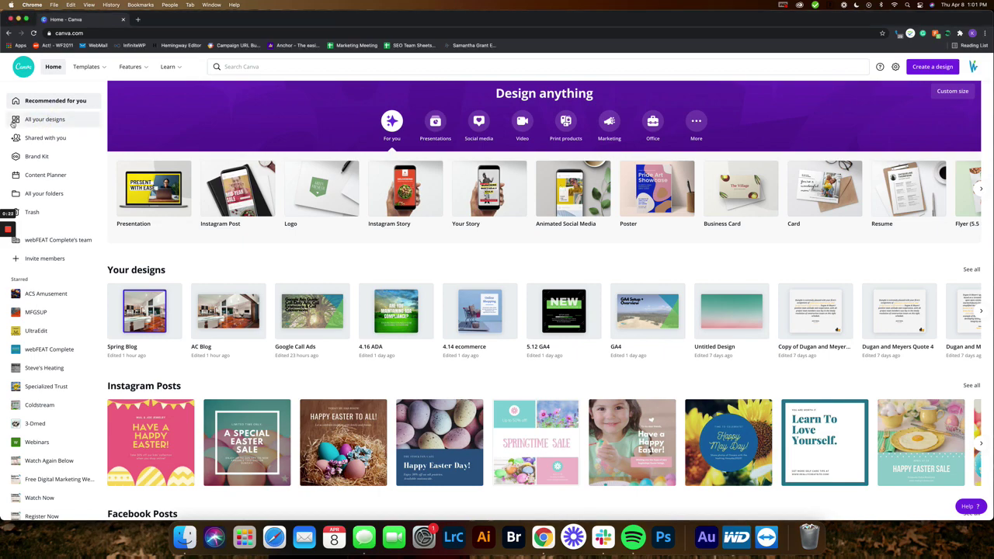
scroll(240, 361, down, 3)
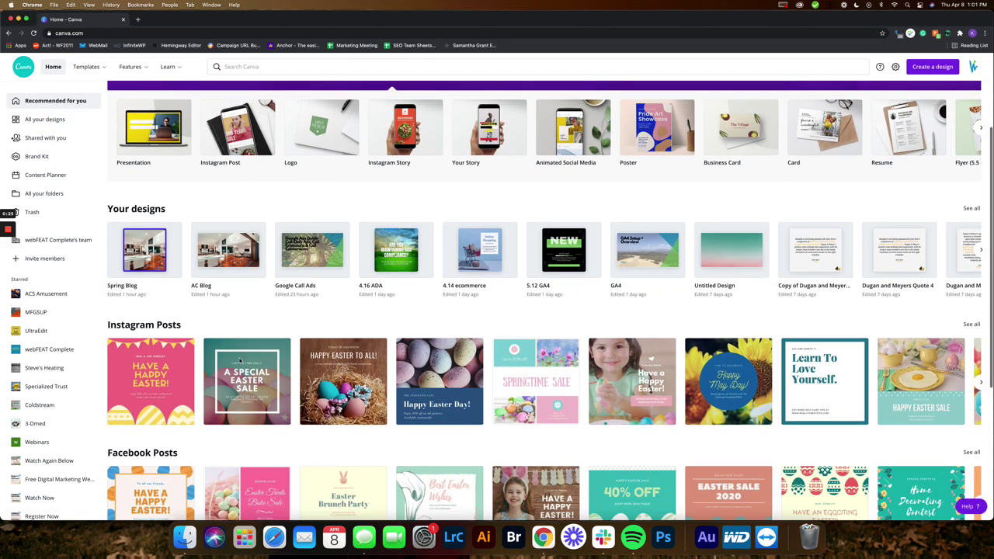
scroll(240, 362, down, 5)
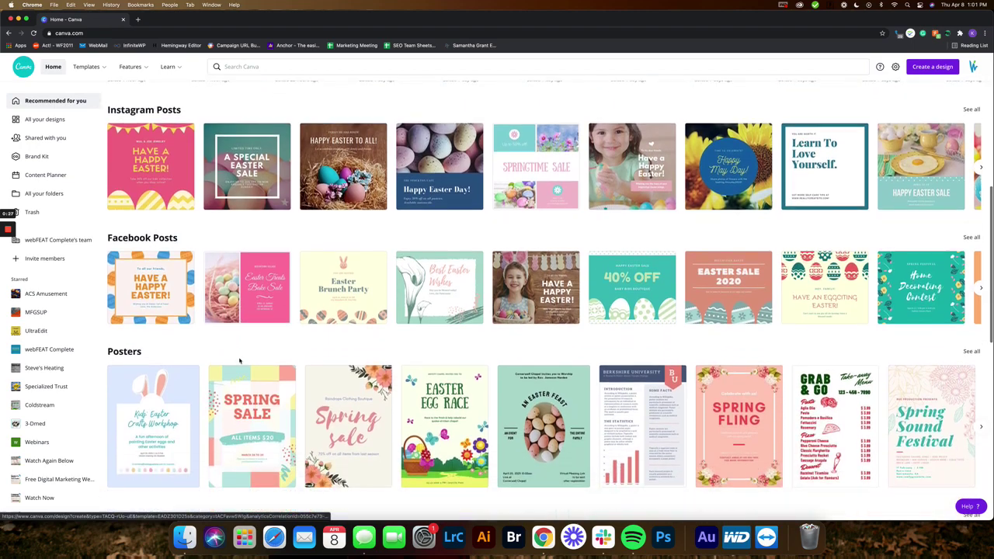
scroll(240, 362, down, 3)
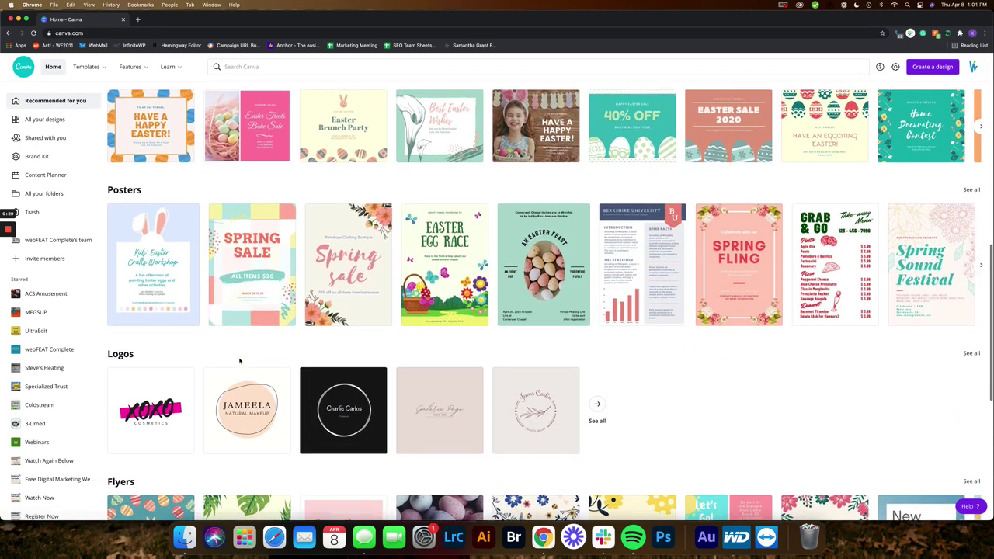
scroll(240, 359, up, 2)
scroll(240, 362, up, 2)
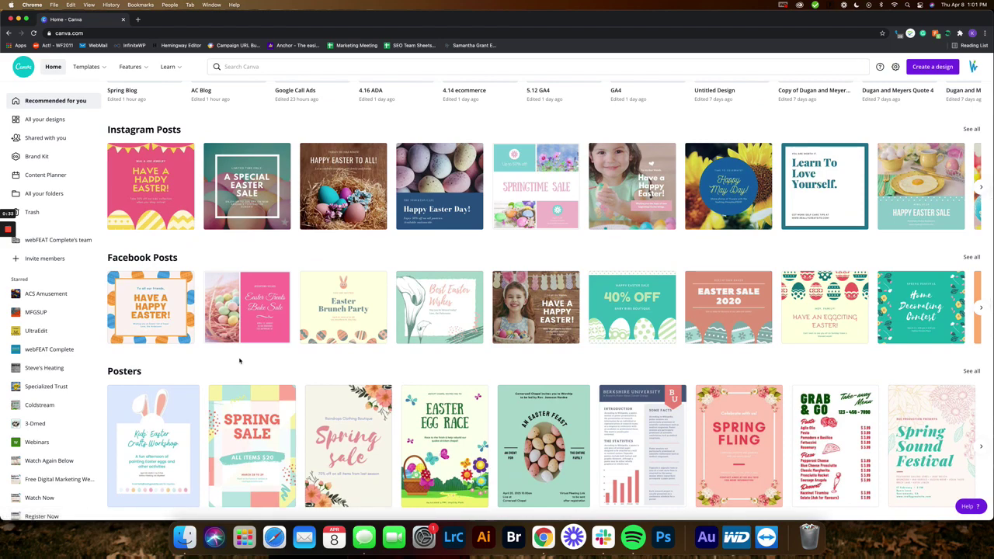
scroll(240, 362, down, 8)
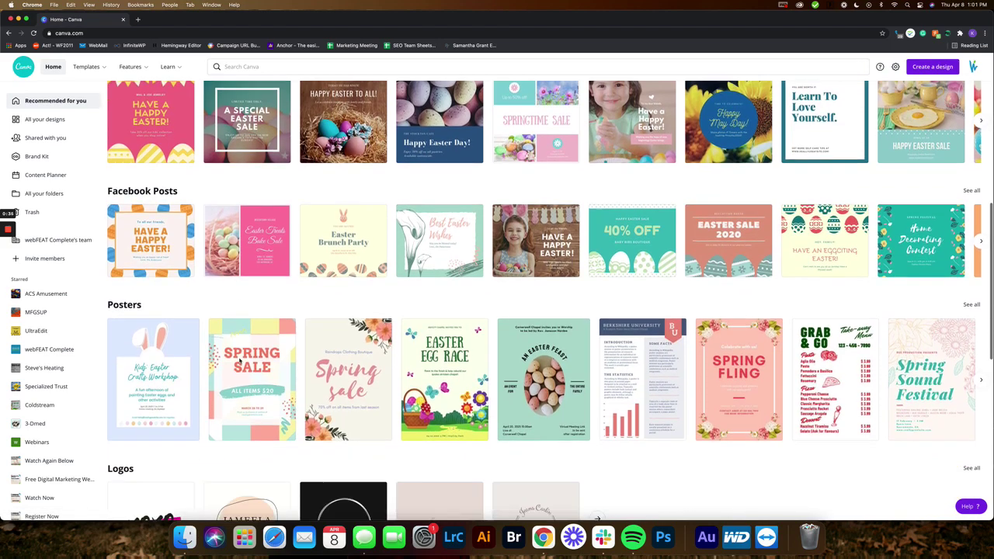
scroll(240, 362, down, 7)
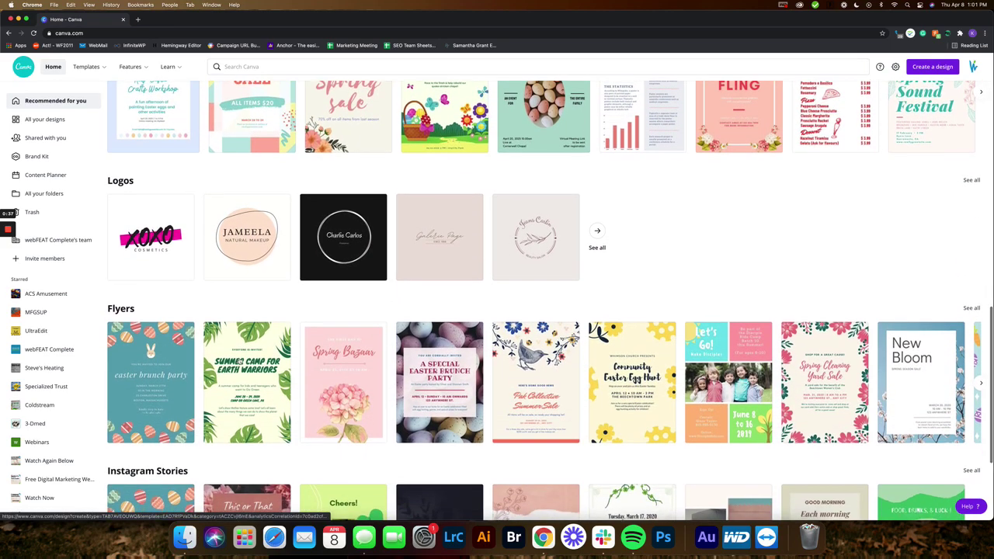
scroll(240, 361, down, 9)
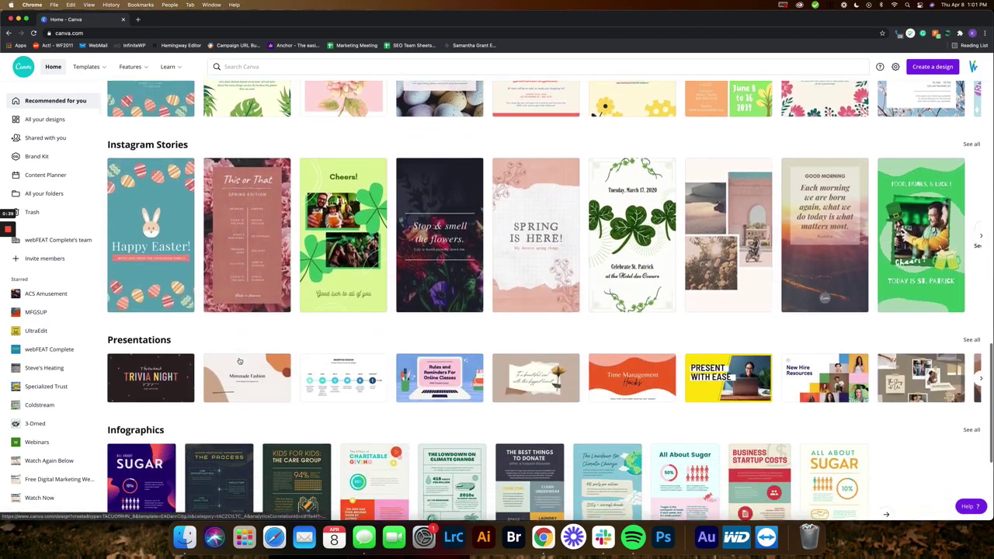
scroll(240, 362, up, 8)
scroll(240, 362, up, 20)
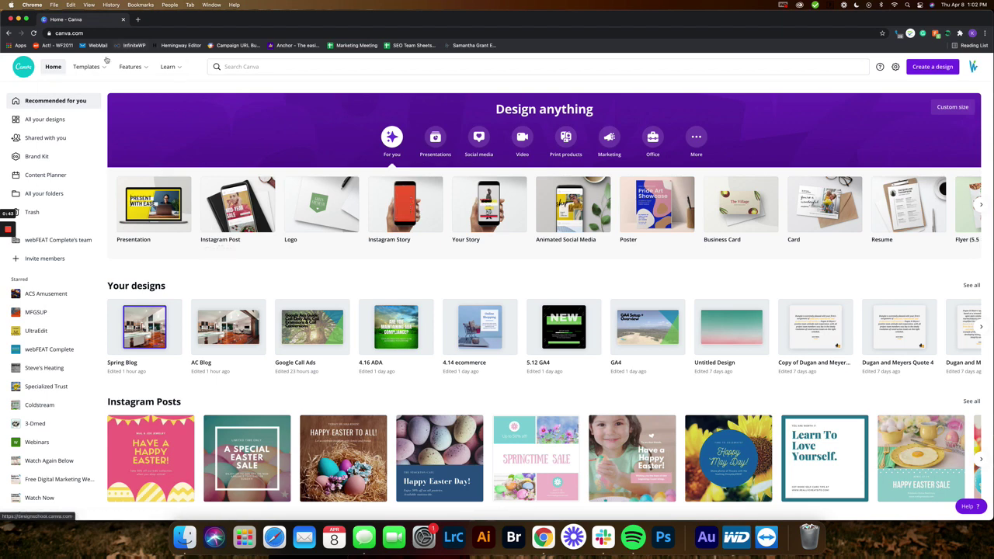
Open the "Happy Easter Day!" Instagram post template and select its heading and egg photo
mouse_move(102, 69)
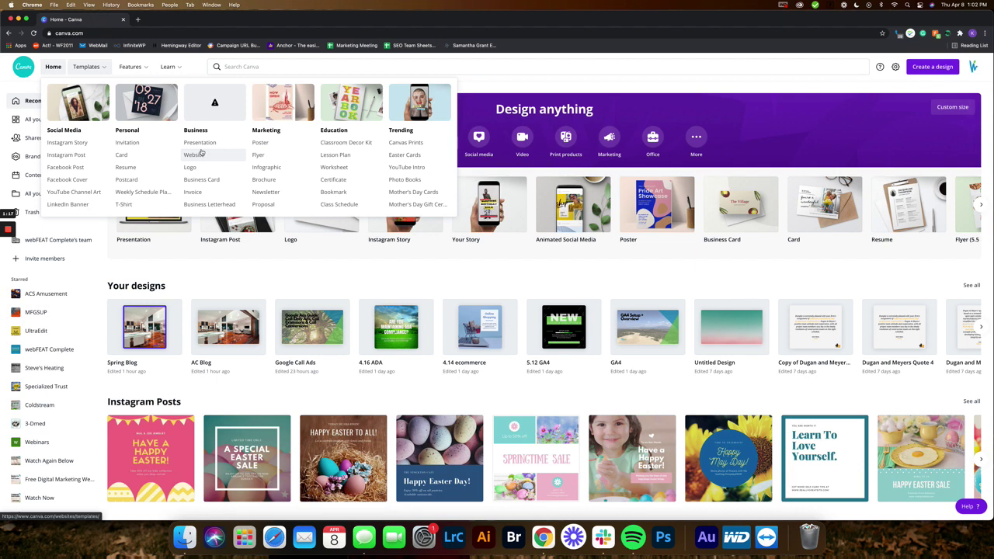
scroll(483, 411, down, 3)
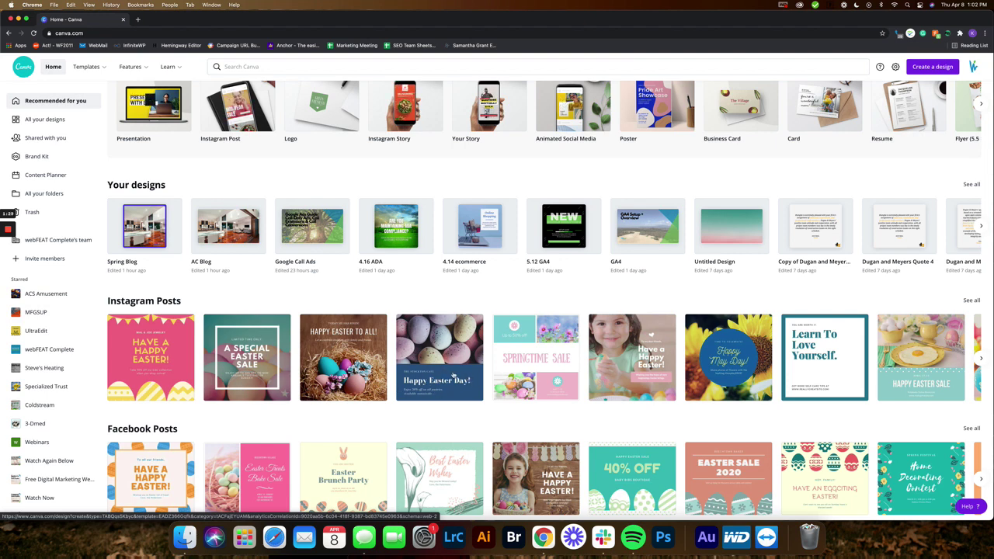
click(453, 376)
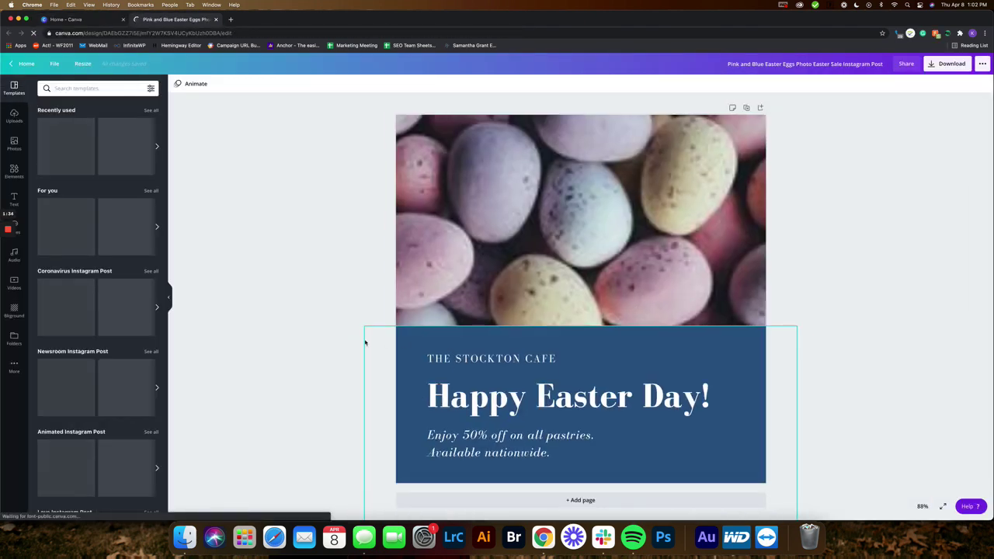
click(465, 399)
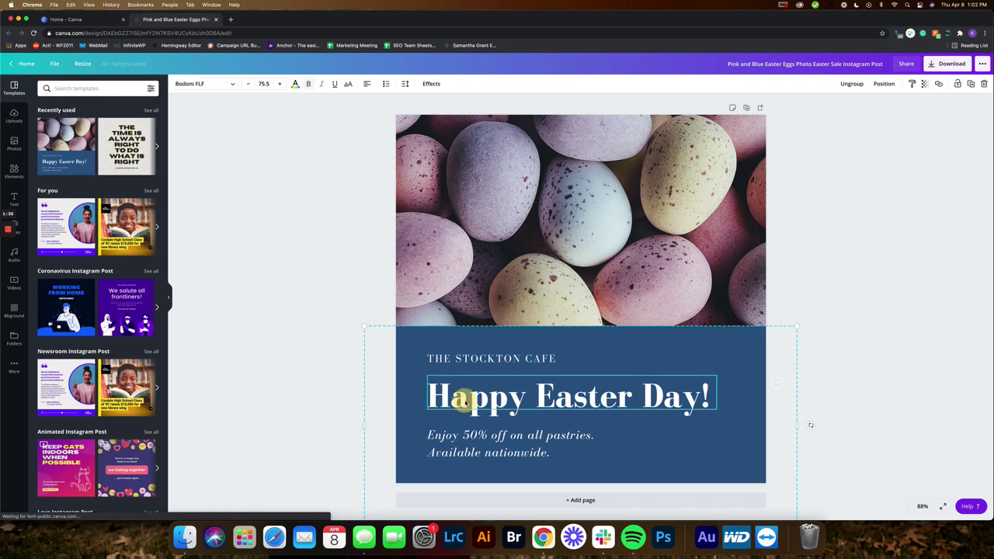
click(416, 344)
click(466, 274)
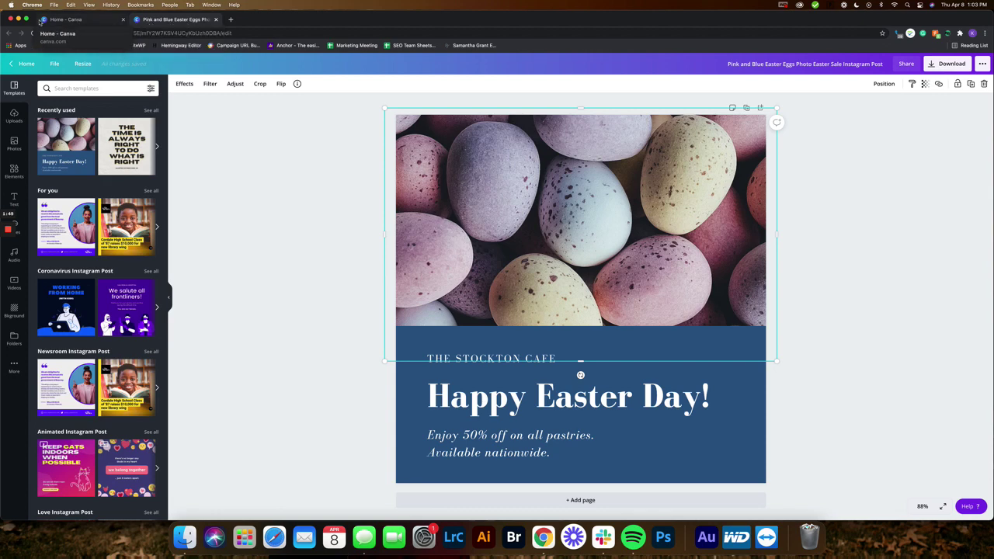
Return to the home page and open the "Happy May Day!" sunflower Instagram post template
click(74, 19)
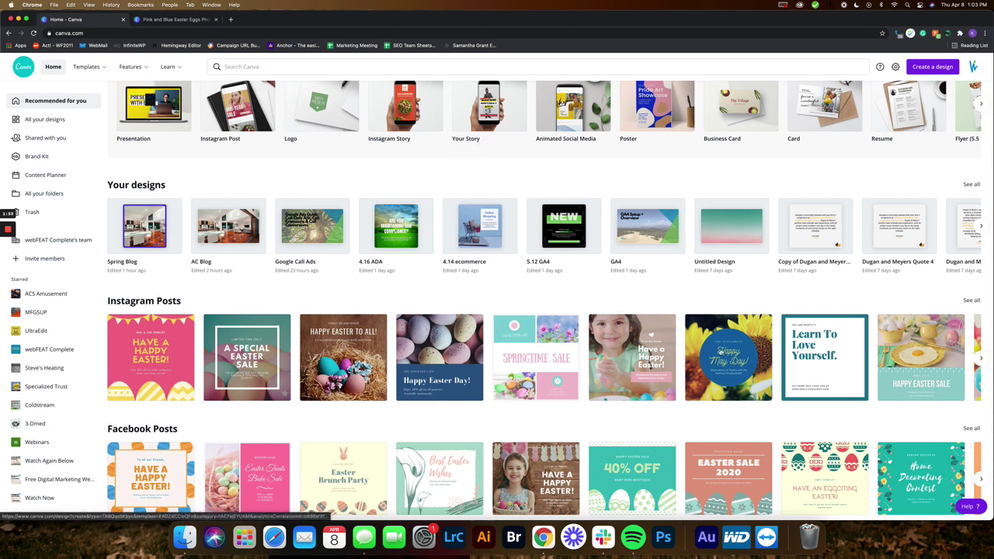
scroll(699, 349, right, 3)
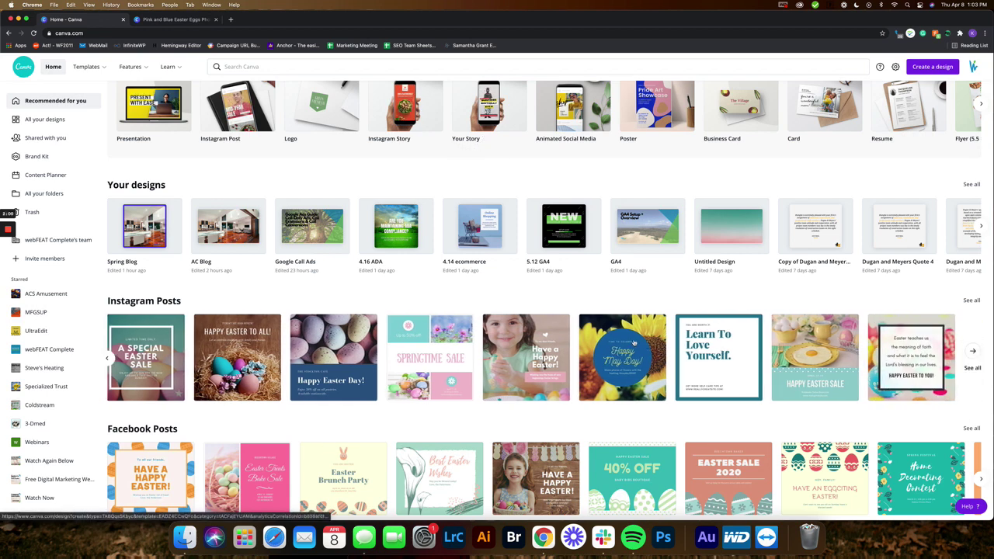
click(634, 341)
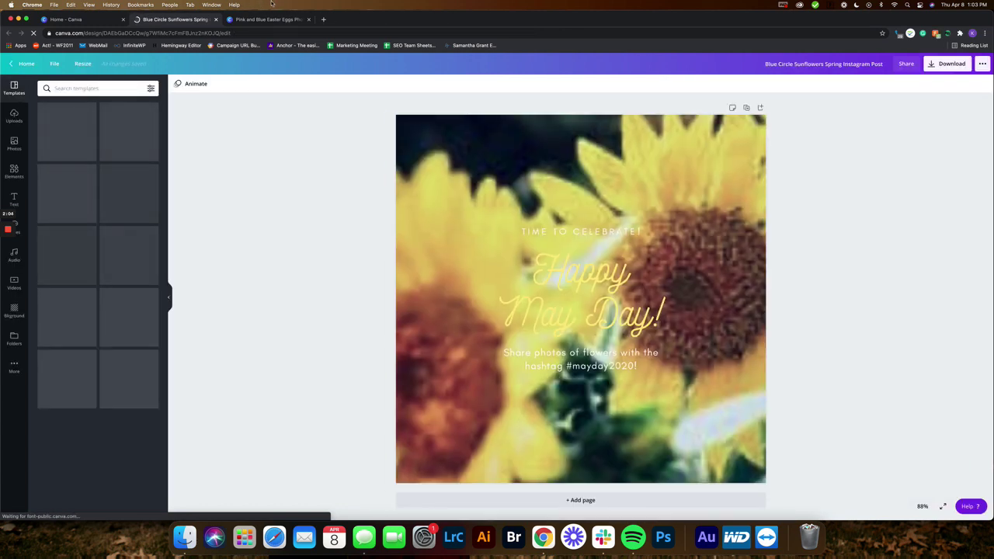
Return to the home page and look through the list of starred folders
click(68, 19)
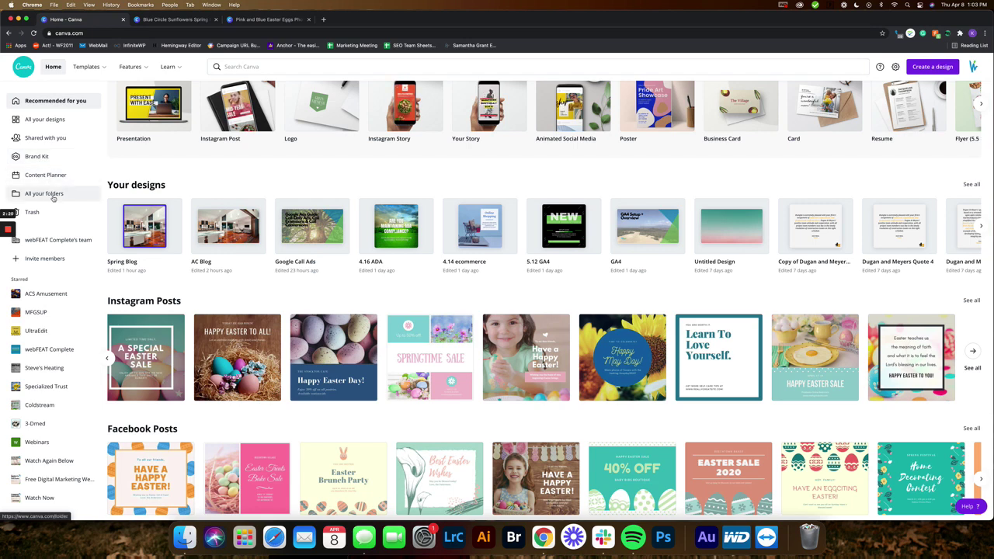
scroll(48, 186, down, 2)
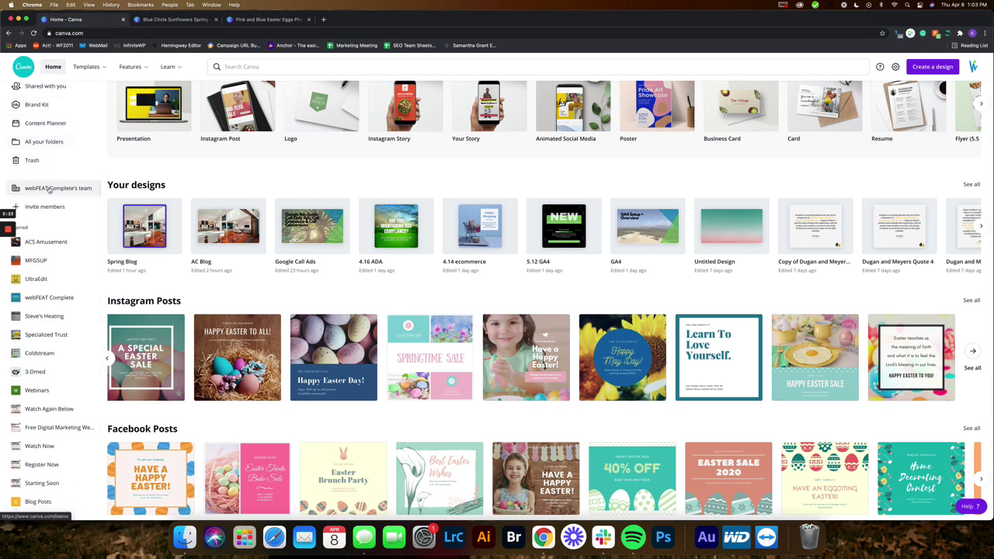
scroll(54, 278, up, 1)
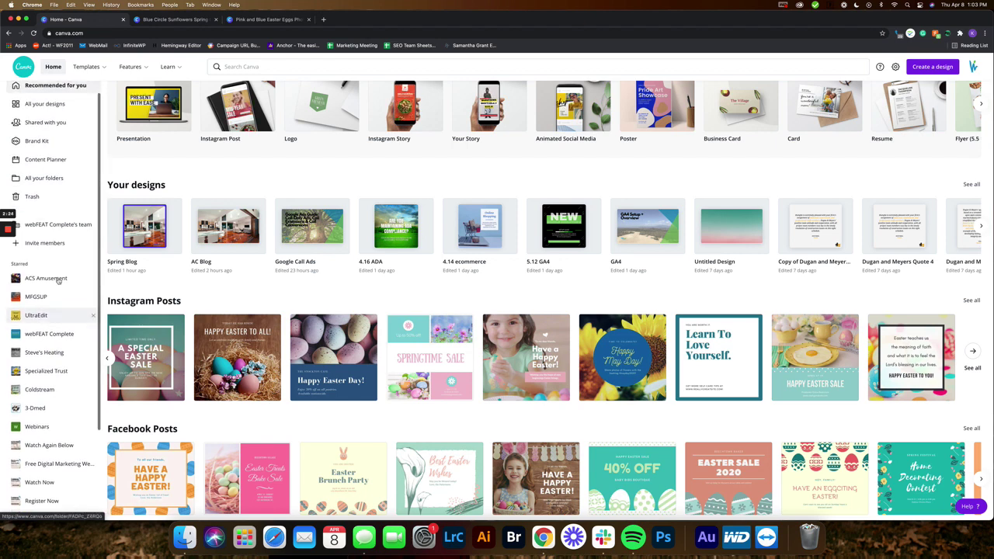
scroll(58, 281, down, 4)
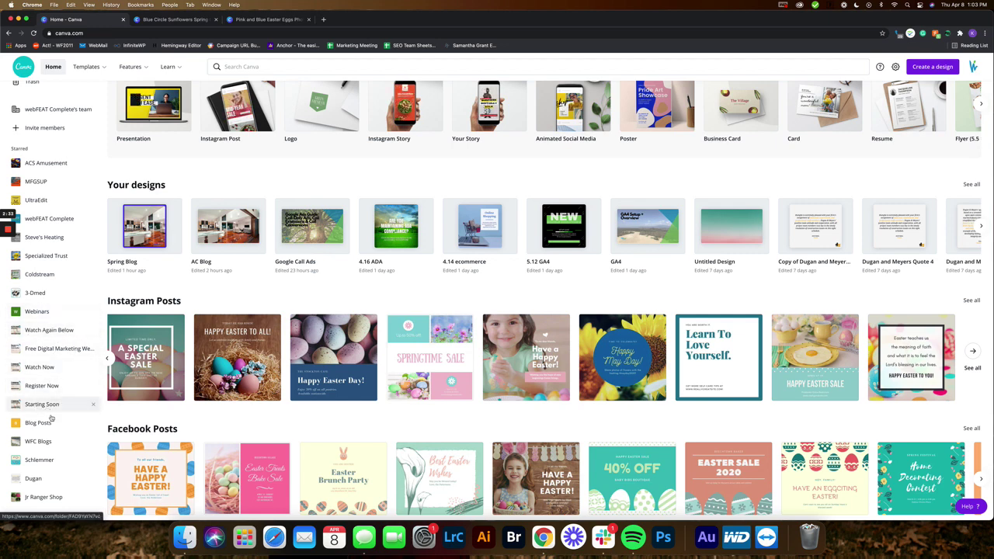
scroll(47, 389, up, 4)
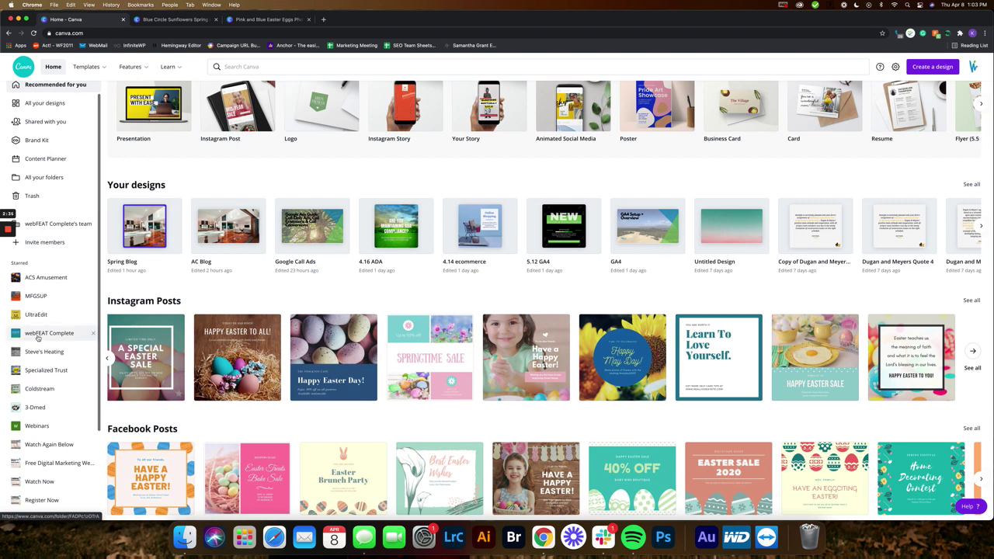
scroll(37, 338, up, 1)
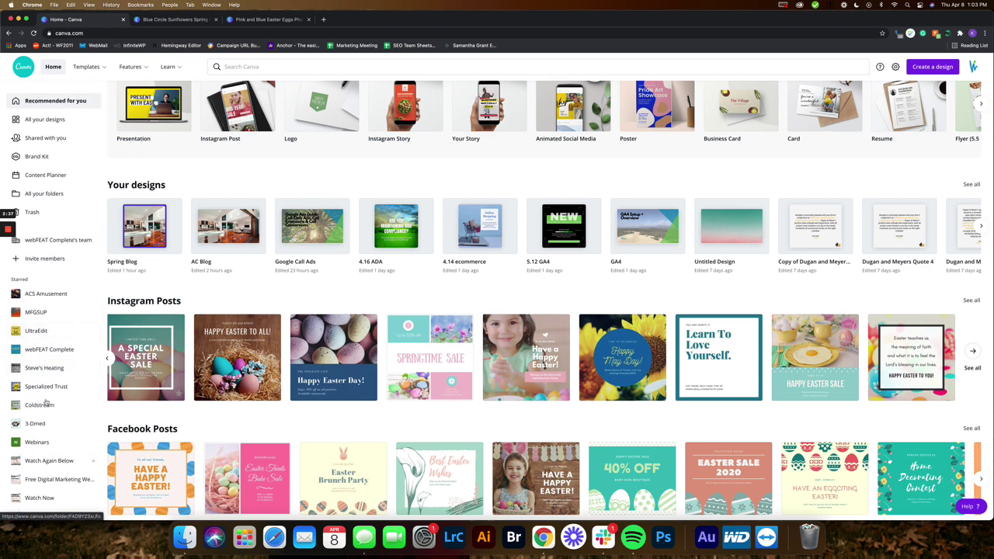
Open the Specialized Trust folder and look through the designs stored in it
click(39, 386)
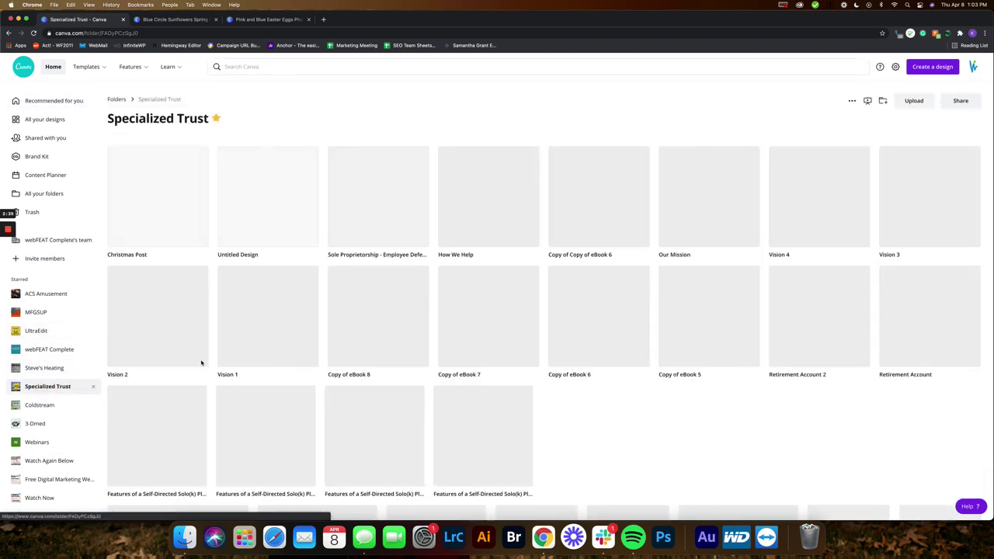
scroll(201, 362, down, 5)
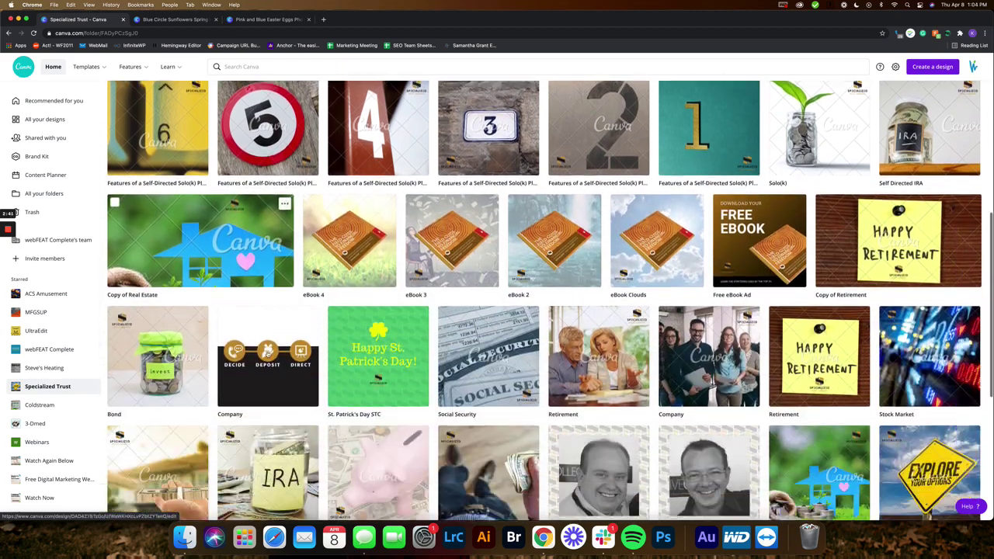
scroll(267, 355, down, 5)
scroll(267, 355, up, 3)
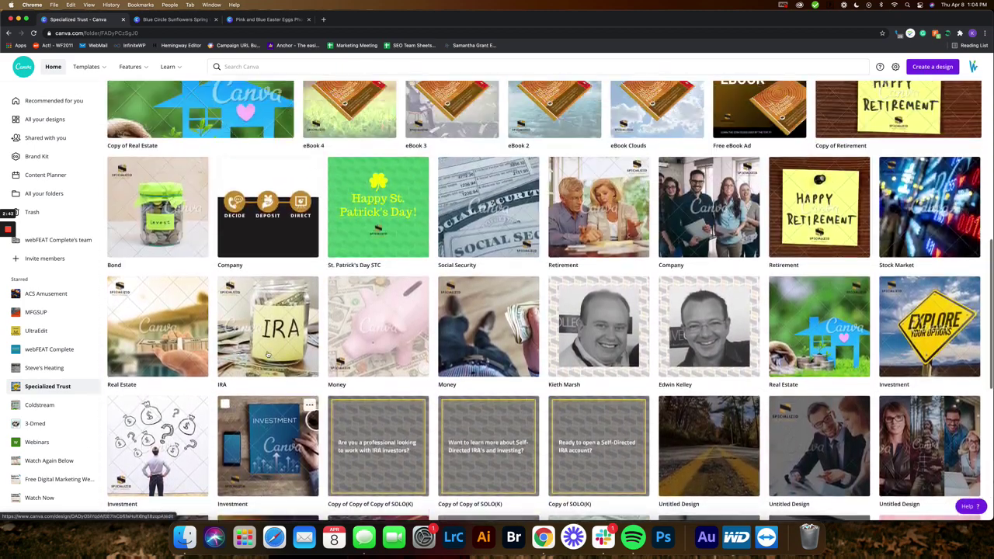
scroll(267, 354, up, 8)
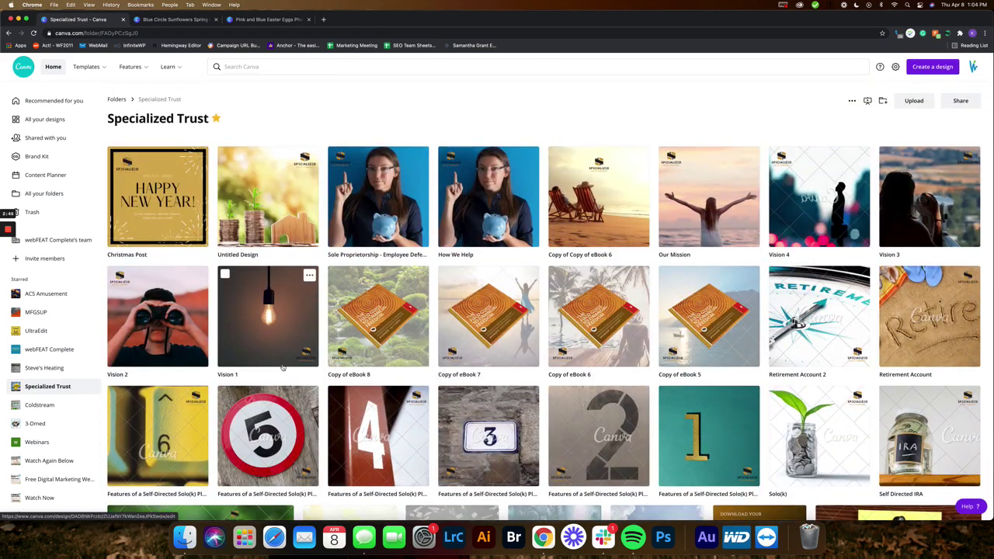
Go back to the recommended home page and look through the recent items under Your designs
click(54, 101)
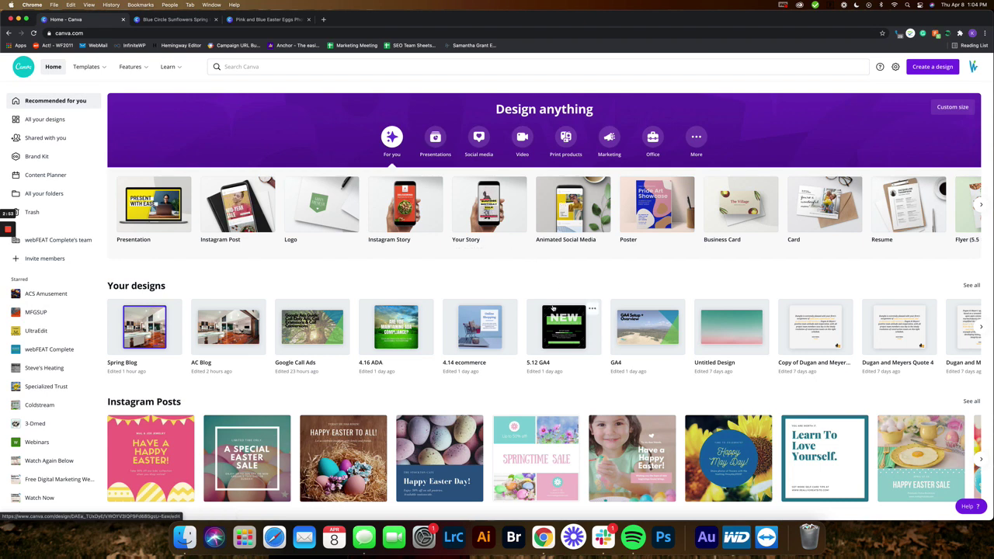
scroll(557, 324, right, 5)
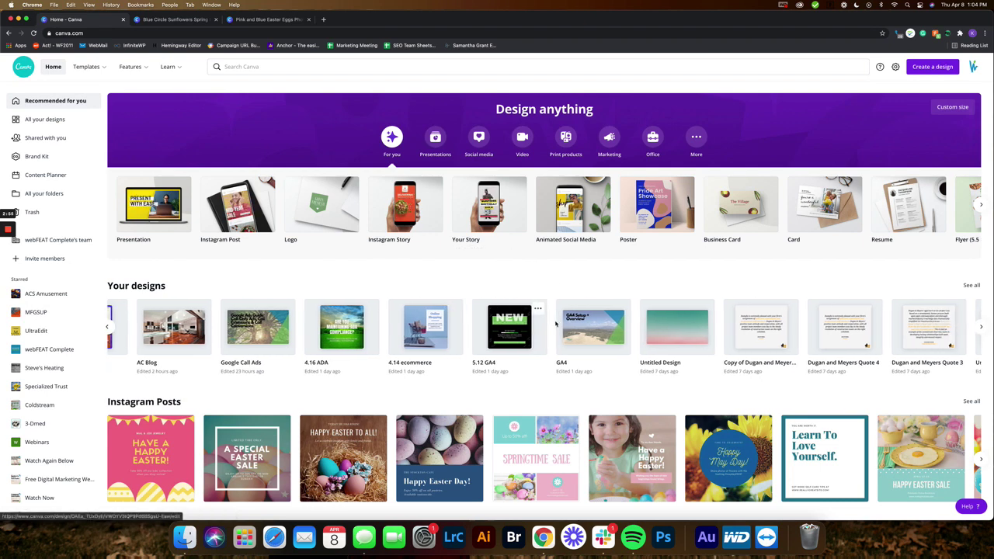
scroll(556, 324, right, 5)
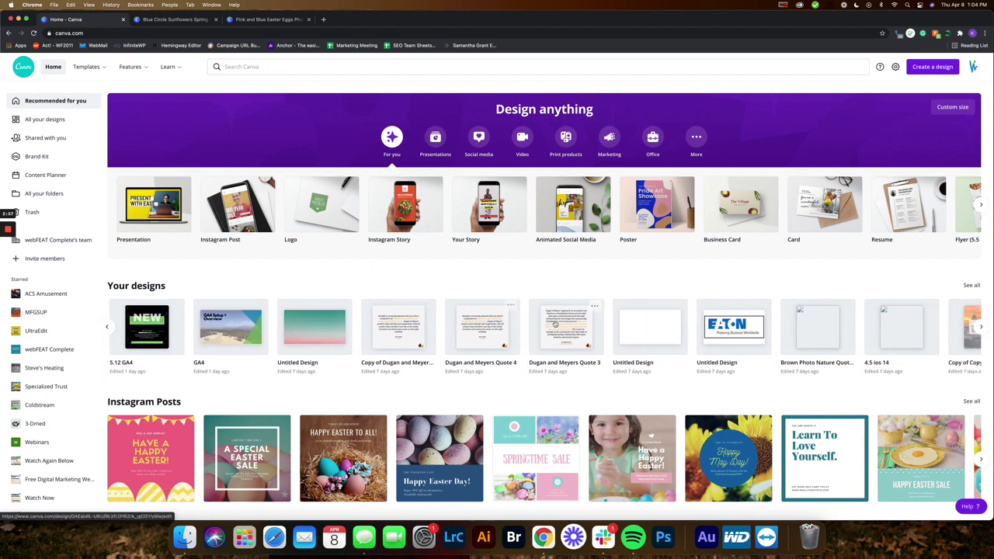
scroll(556, 324, left, 10)
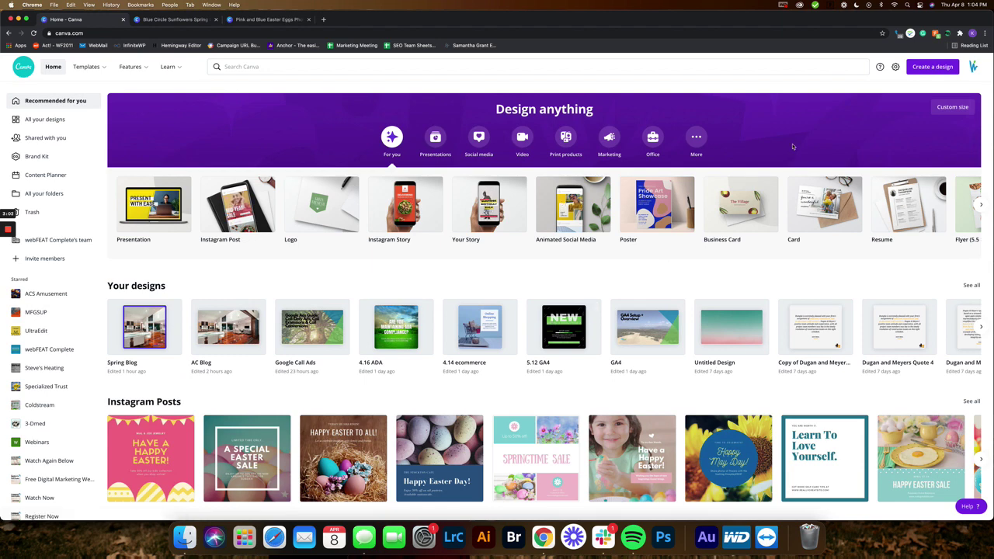
Look through the suggested design types and create a new blank Instagram Post design
click(932, 69)
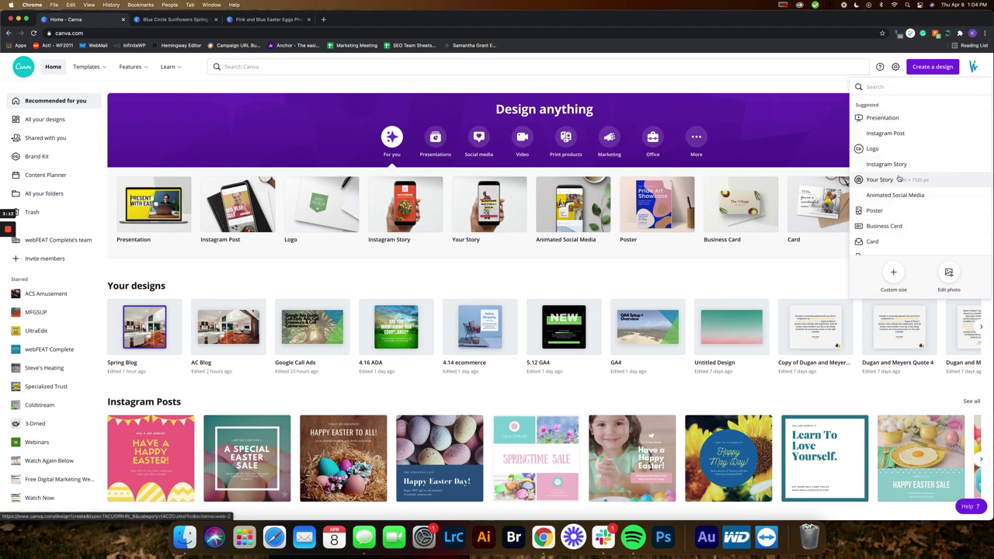
scroll(898, 183, down, 2)
scroll(899, 179, up, 2)
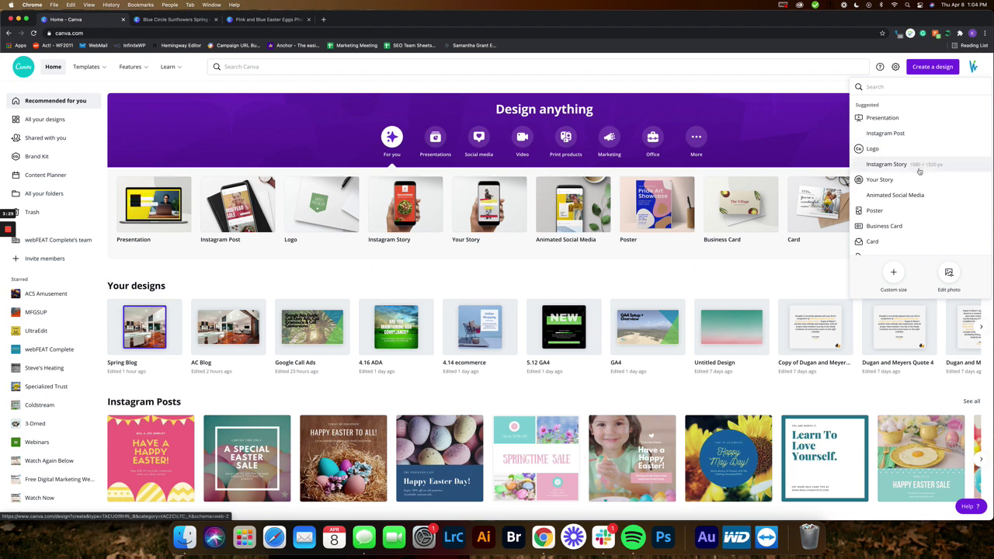
scroll(917, 178, down, 3)
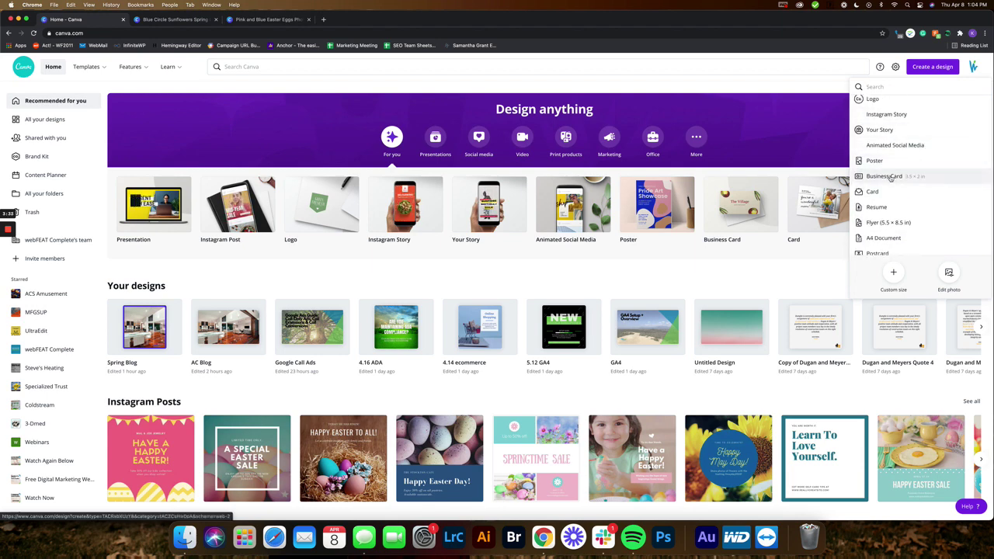
scroll(891, 206, down, 3)
scroll(891, 211, up, 6)
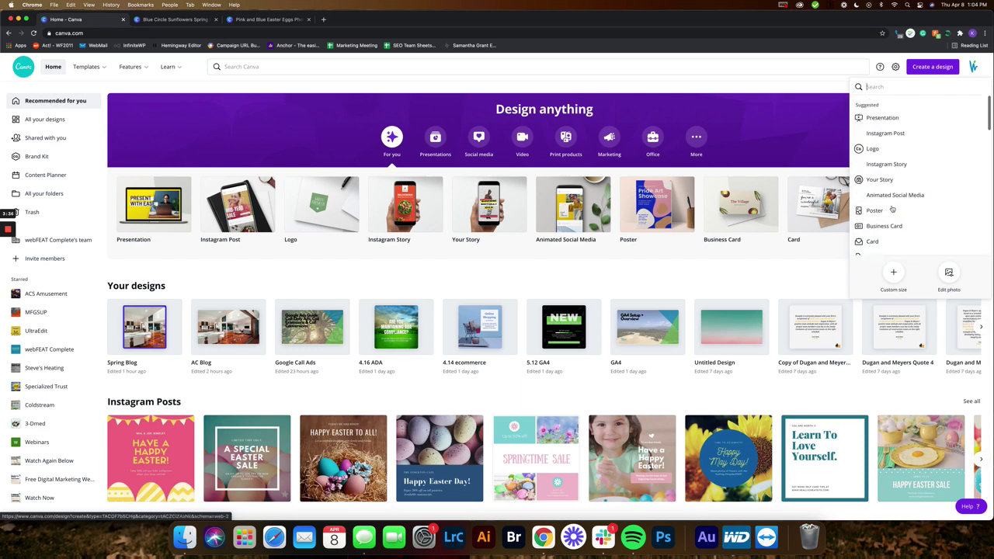
click(890, 133)
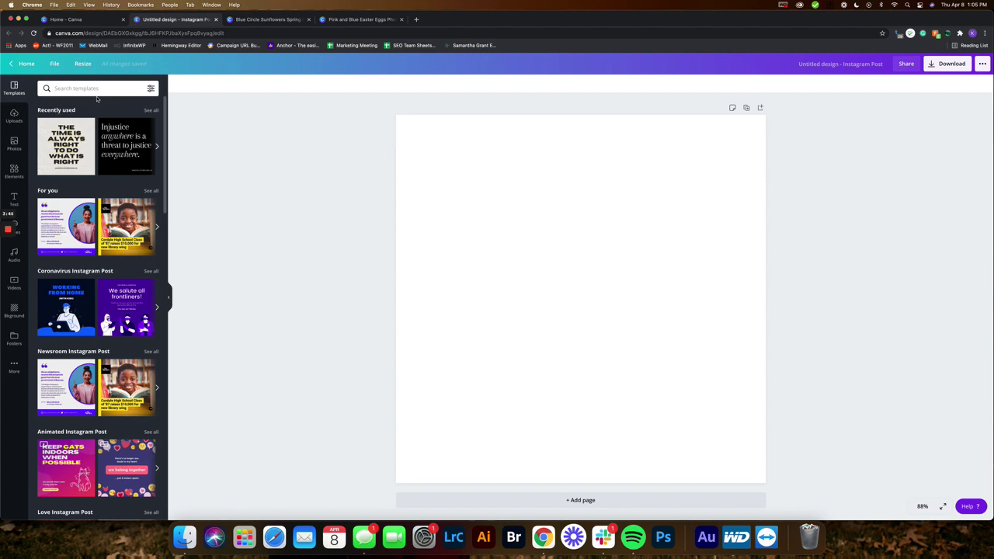
Switch from the blank Instagram Post back to the home page
click(66, 19)
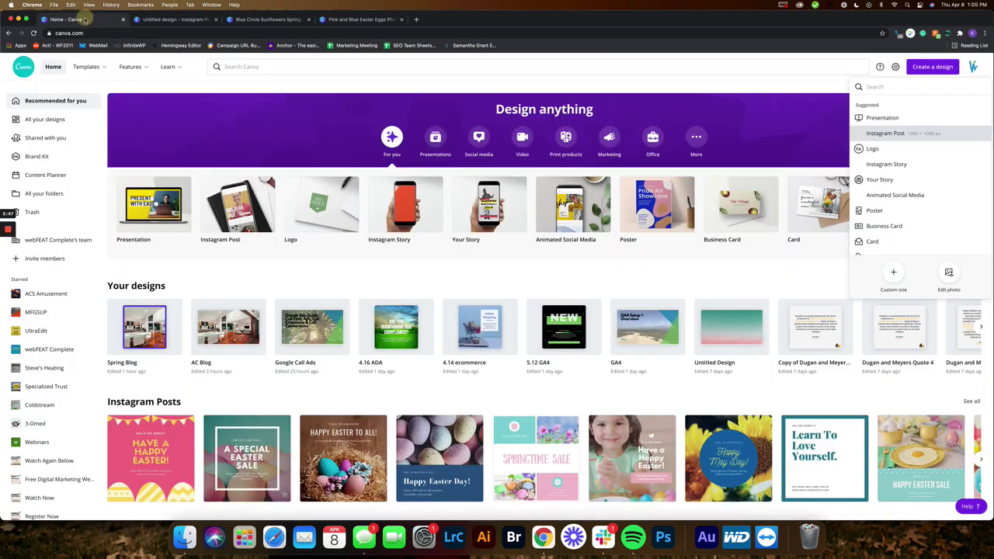
mouse_move(168, 66)
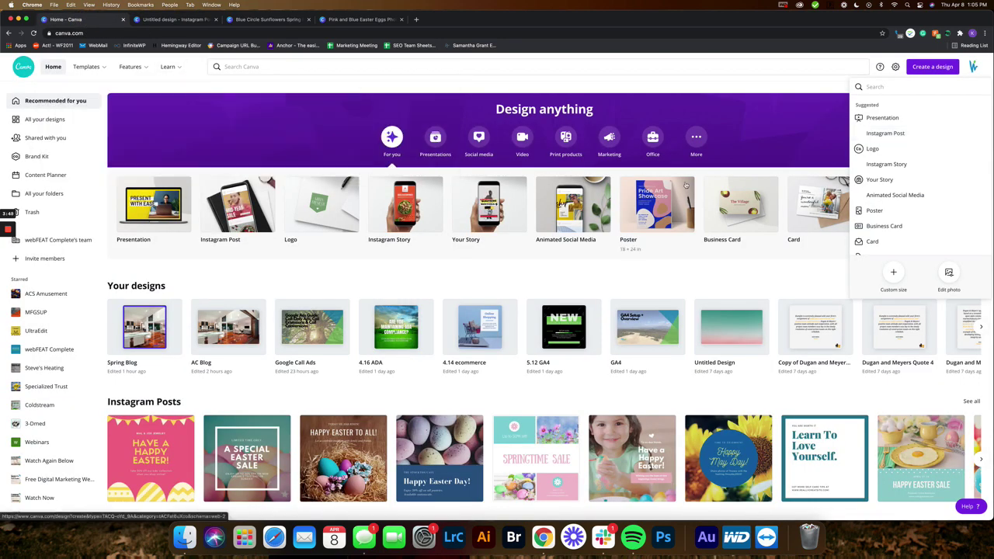